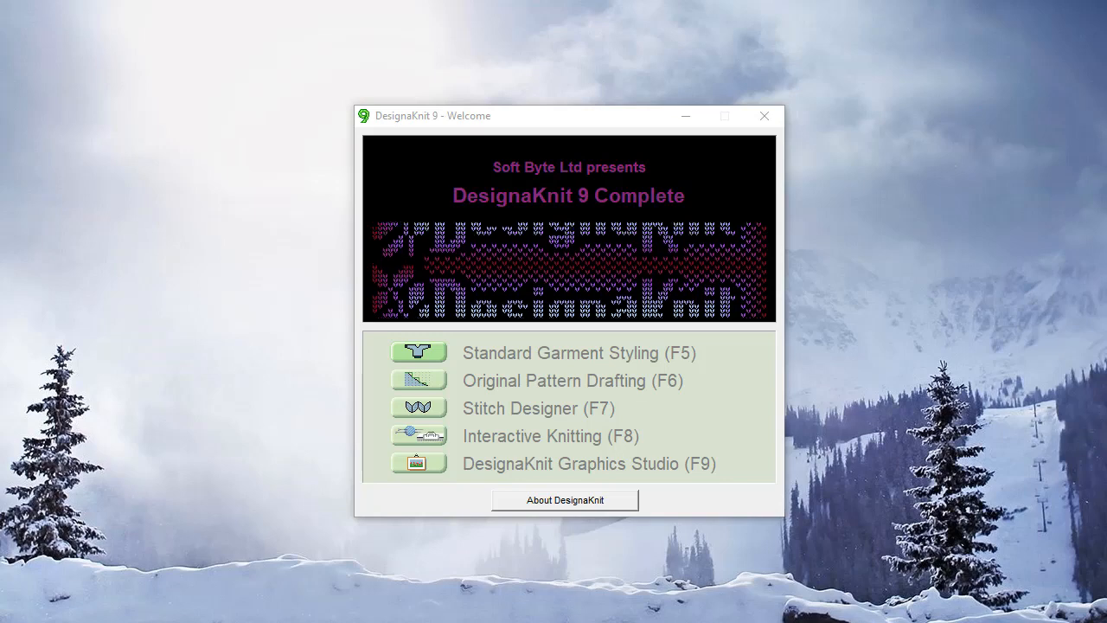
Open the Standard Garment Styling module and dismiss its start-up dialog
{"action": "left_click", "coordinate": [422, 348]}
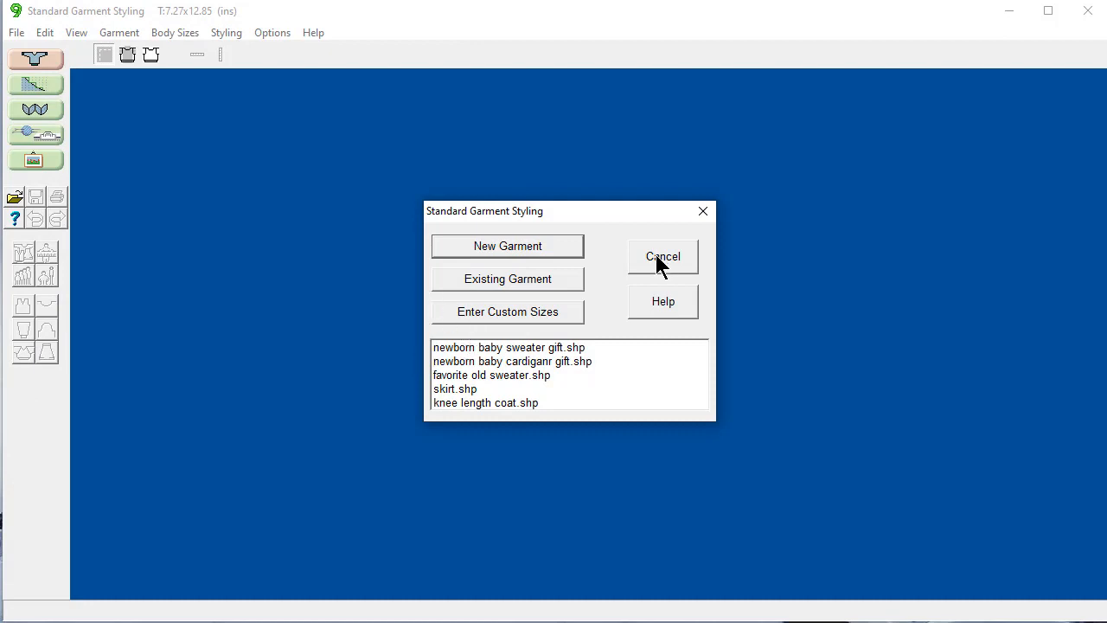
{"action": "left_click", "coordinate": [666, 266]}
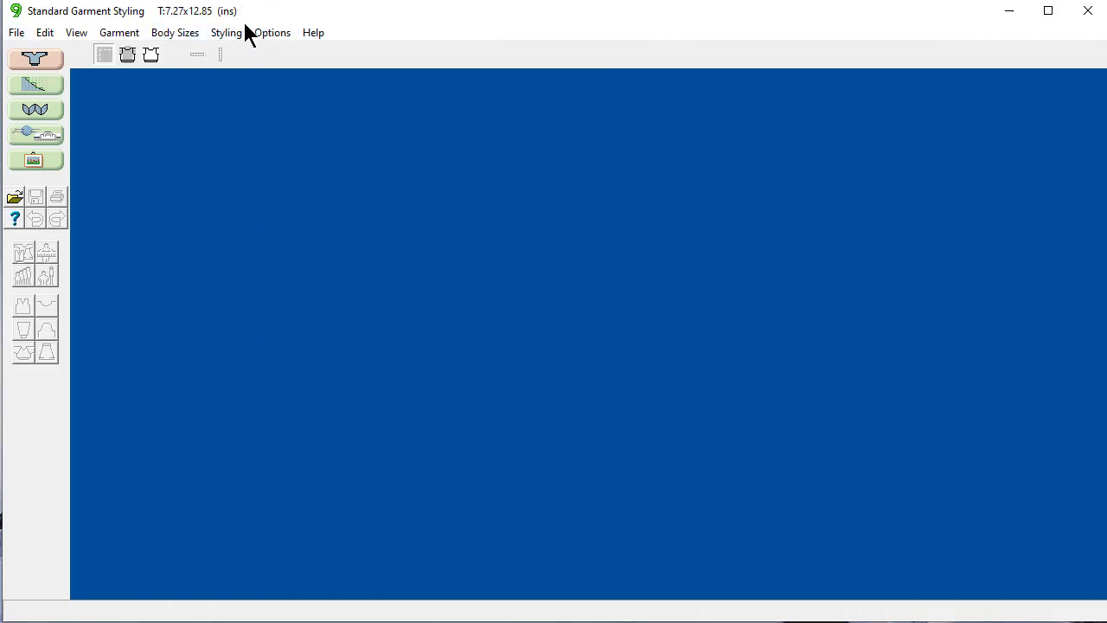
{"action": "left_click", "coordinate": [272, 33]}
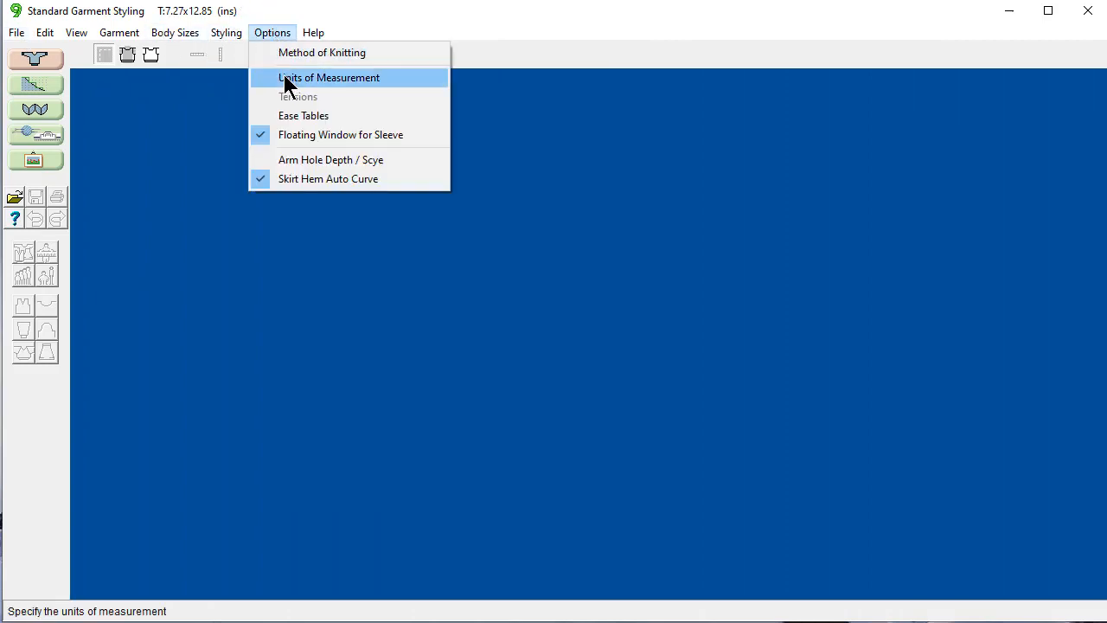
{"action": "left_click", "coordinate": [93, 92]}
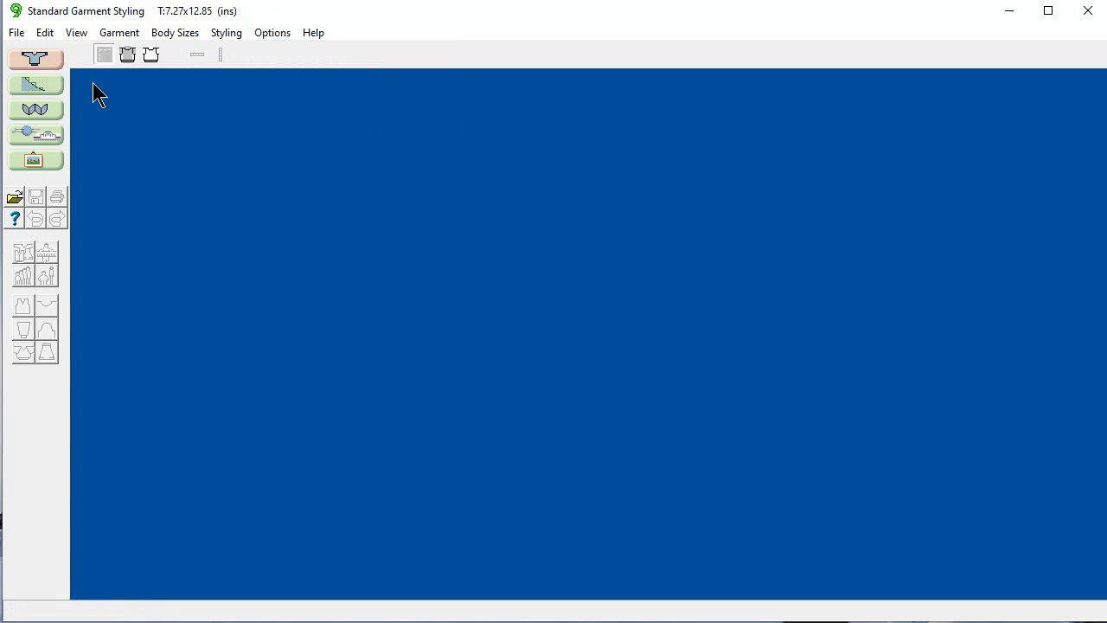
Start a new female baby sweater with straight sleeves, round front neck and straight back neck, using hand knitting as the method
{"action": "left_click", "coordinate": [15, 32]}
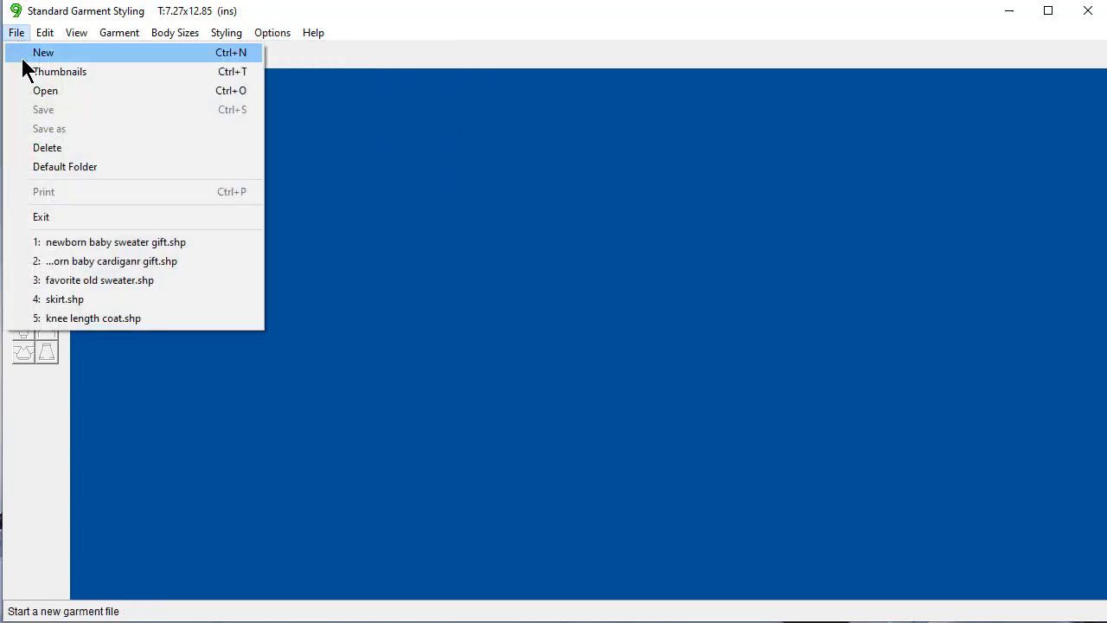
{"action": "left_click", "coordinate": [25, 59]}
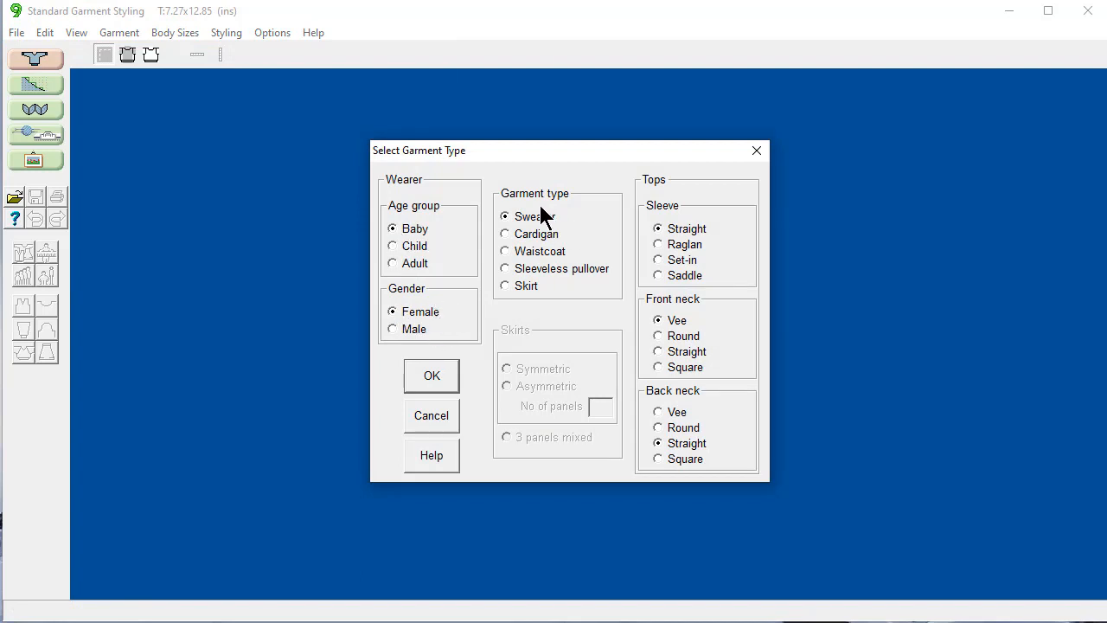
{"action": "left_click", "coordinate": [657, 336]}
{"action": "left_click", "coordinate": [432, 380]}
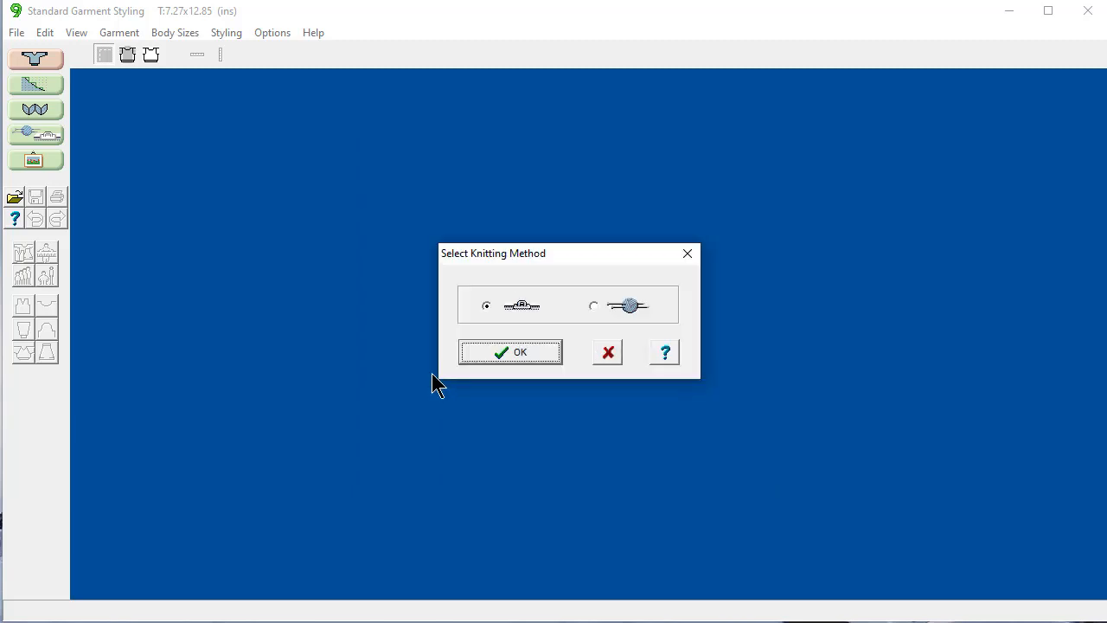
{"action": "left_click", "coordinate": [593, 306]}
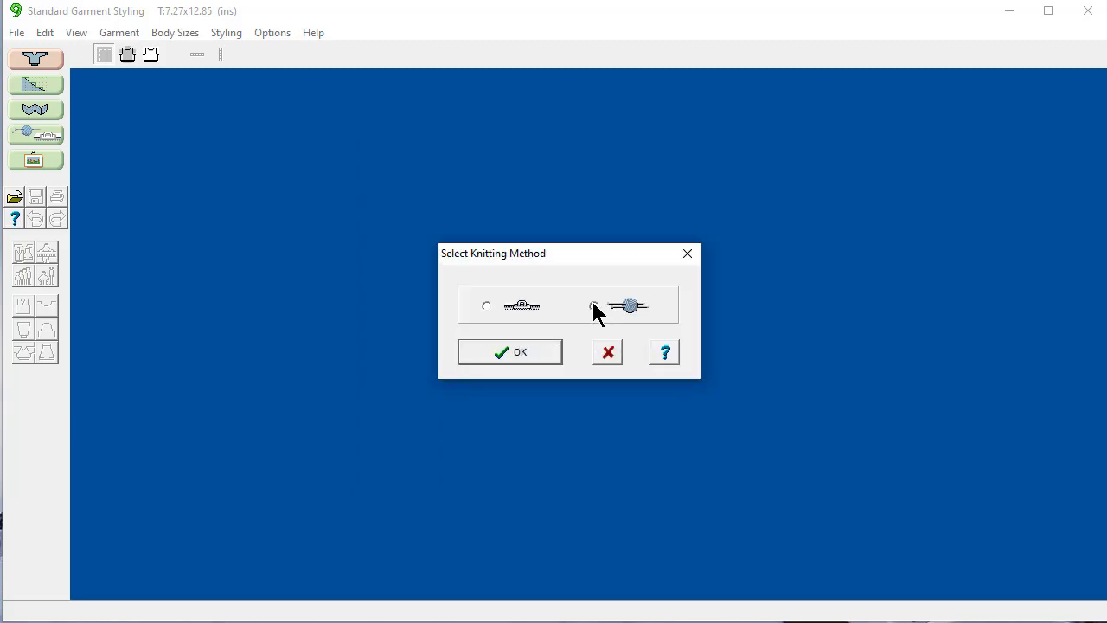
{"action": "left_click", "coordinate": [516, 353]}
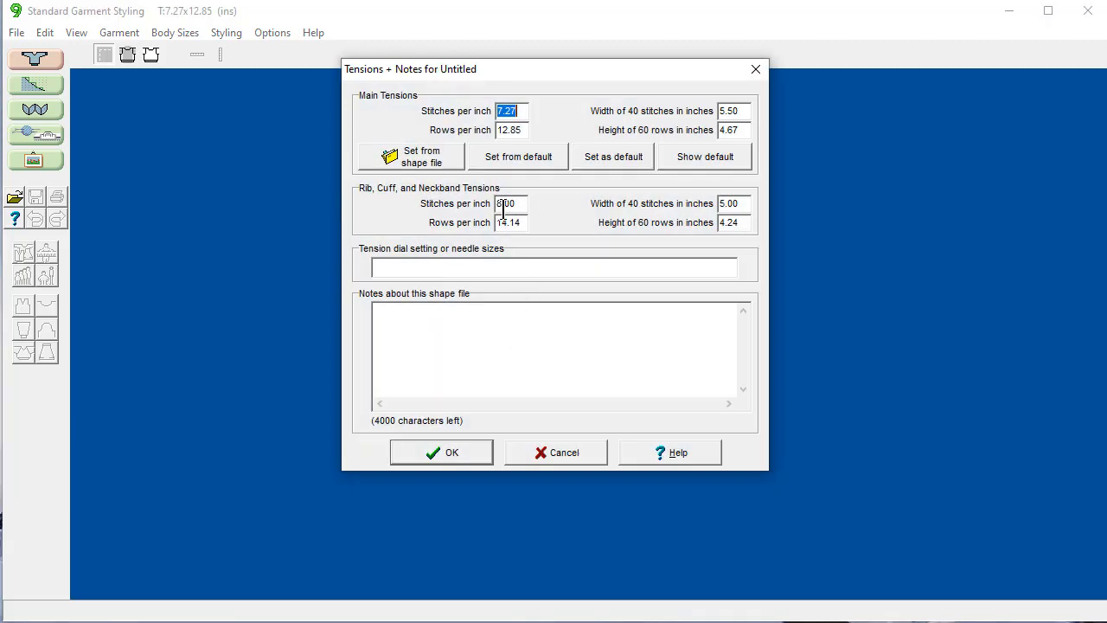
Set both the main and the rib, cuff and neckband tensions to 7 stitches and 10 rows per inch
{"action": "type", "text": "7"}
{"action": "left_click_drag", "start_coordinate": [523, 131], "coordinate": [484, 148]}
{"action": "type", "text": "10"}
{"action": "left_click_drag", "start_coordinate": [525, 209], "coordinate": [477, 222]}
{"action": "type", "text": "710"}
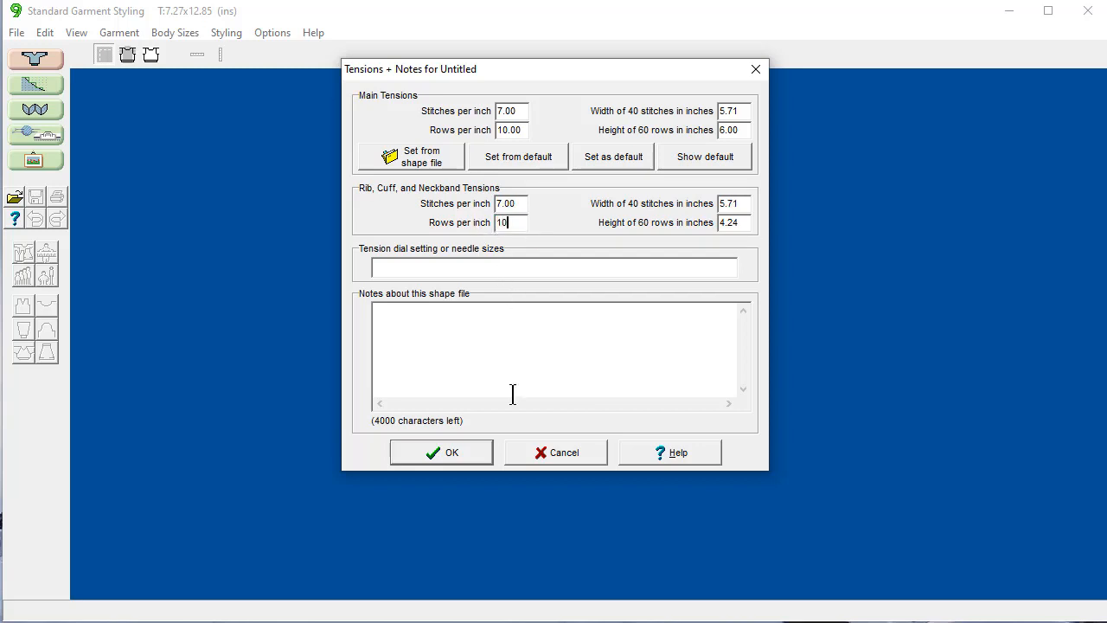
{"action": "left_click", "coordinate": [448, 450]}
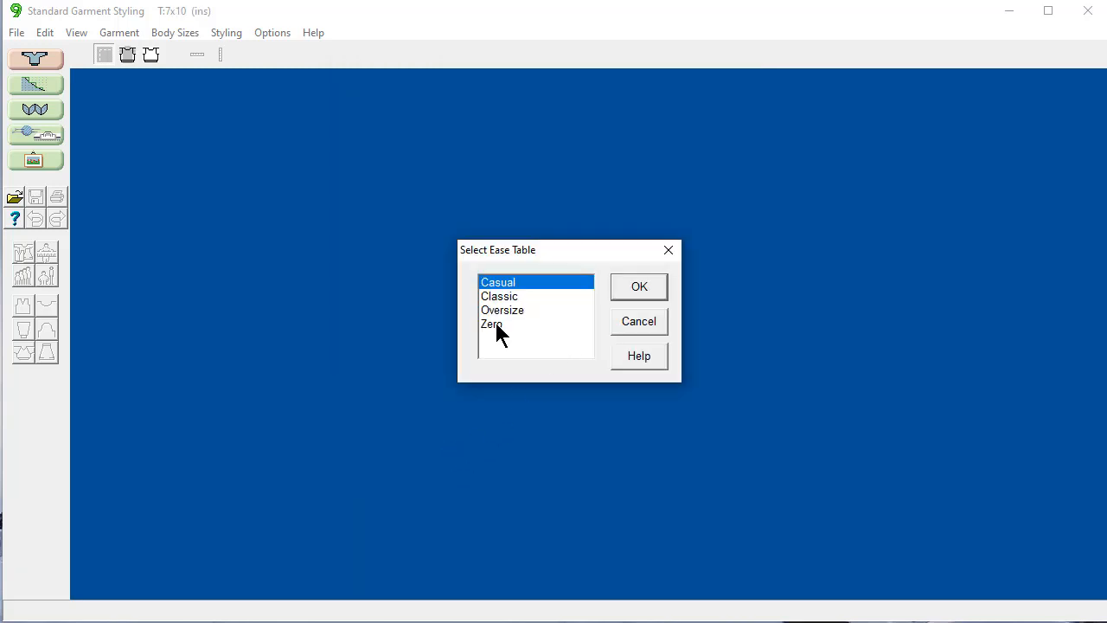
Choose the Zero ease table and the standard baby size height 62(24")
{"action": "left_click", "coordinate": [493, 324]}
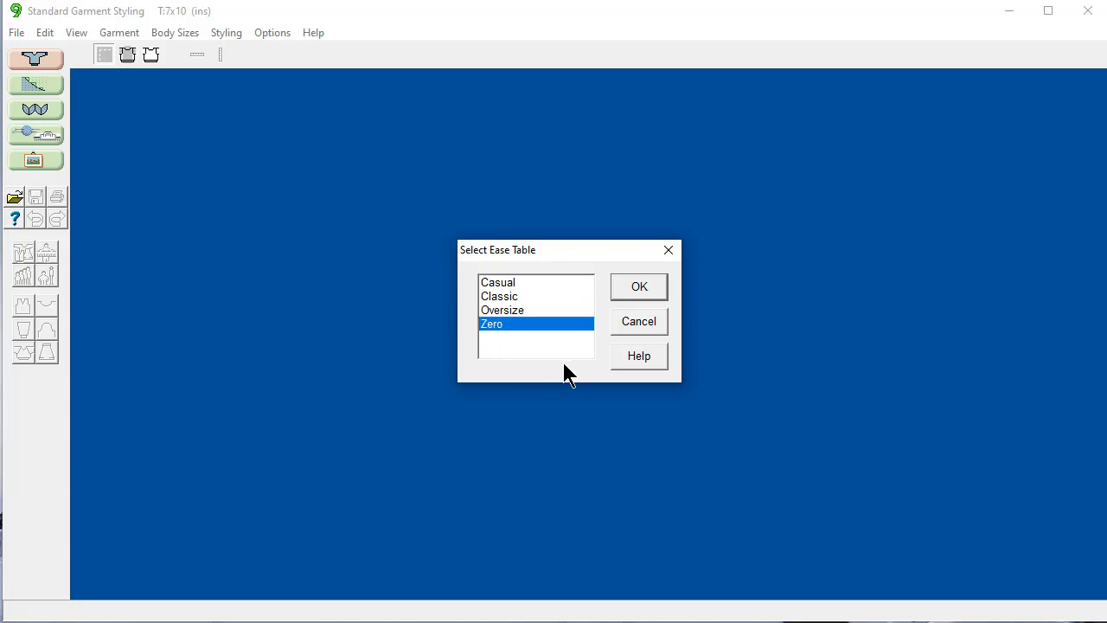
{"action": "left_click", "coordinate": [639, 290]}
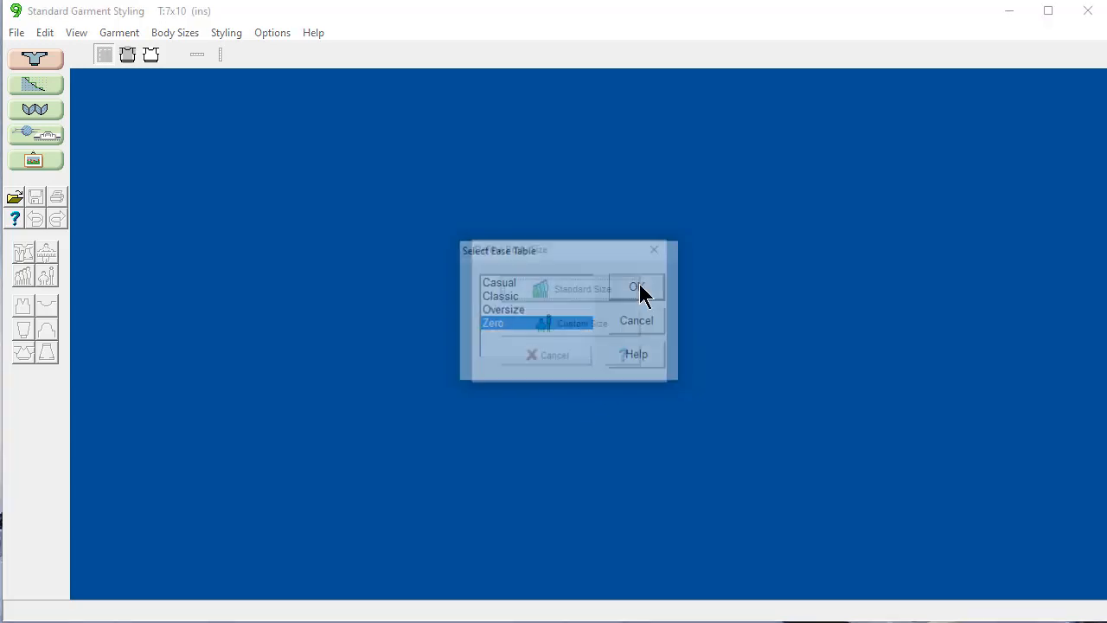
{"action": "left_click", "coordinate": [573, 289]}
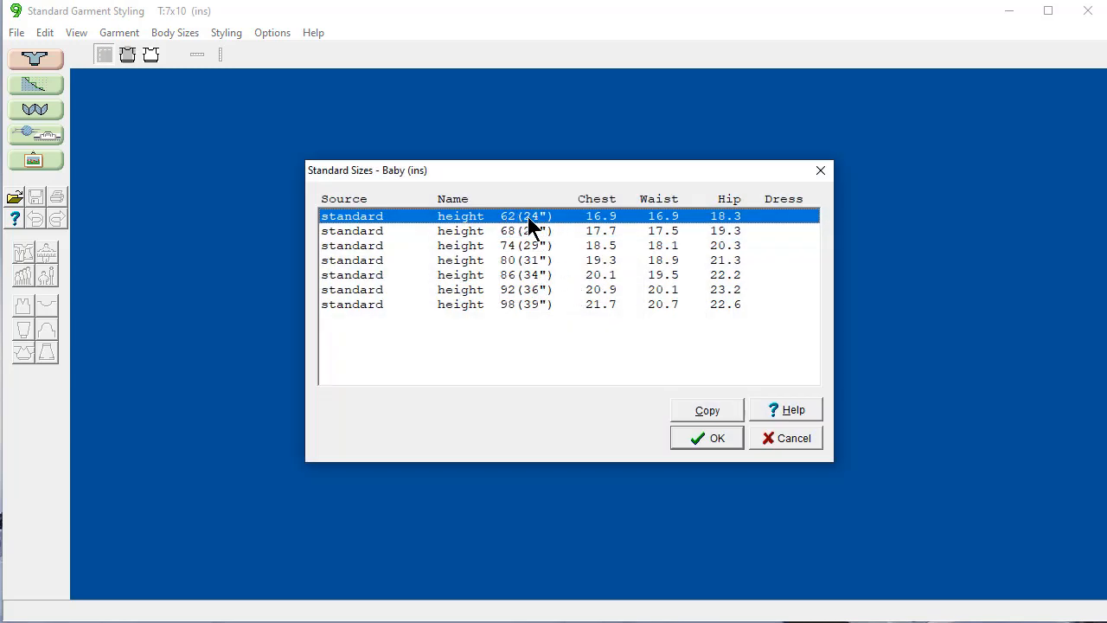
{"action": "left_click", "coordinate": [705, 438]}
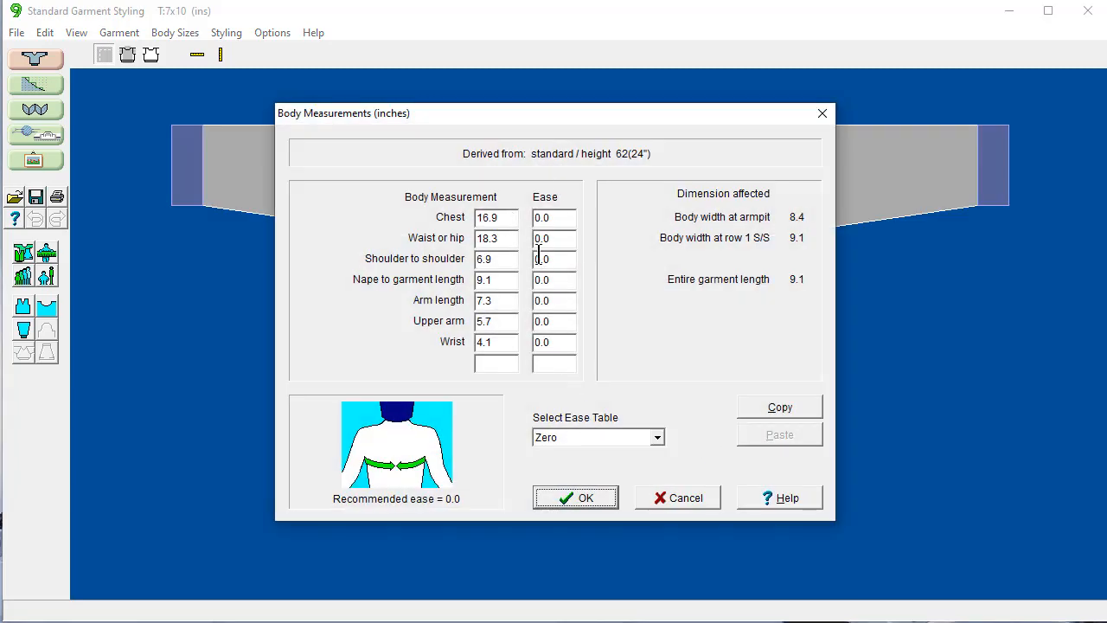
Set the chest and the waist or hip measurements to 20 inches and shoulder to shoulder to 10 inches
{"action": "left_click", "coordinate": [512, 222]}
{"action": "left_click_drag", "start_coordinate": [507, 221], "coordinate": [472, 239]}
{"action": "type", "text": "20"}
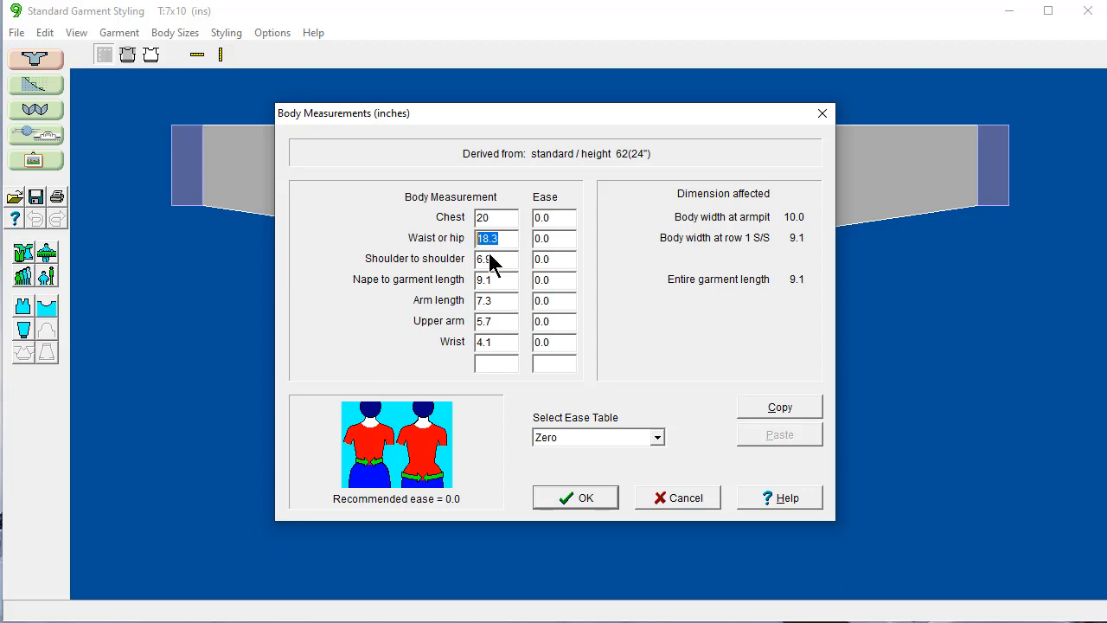
{"action": "type", "text": "20"}
{"action": "left_click_drag", "start_coordinate": [506, 261], "coordinate": [472, 260]}
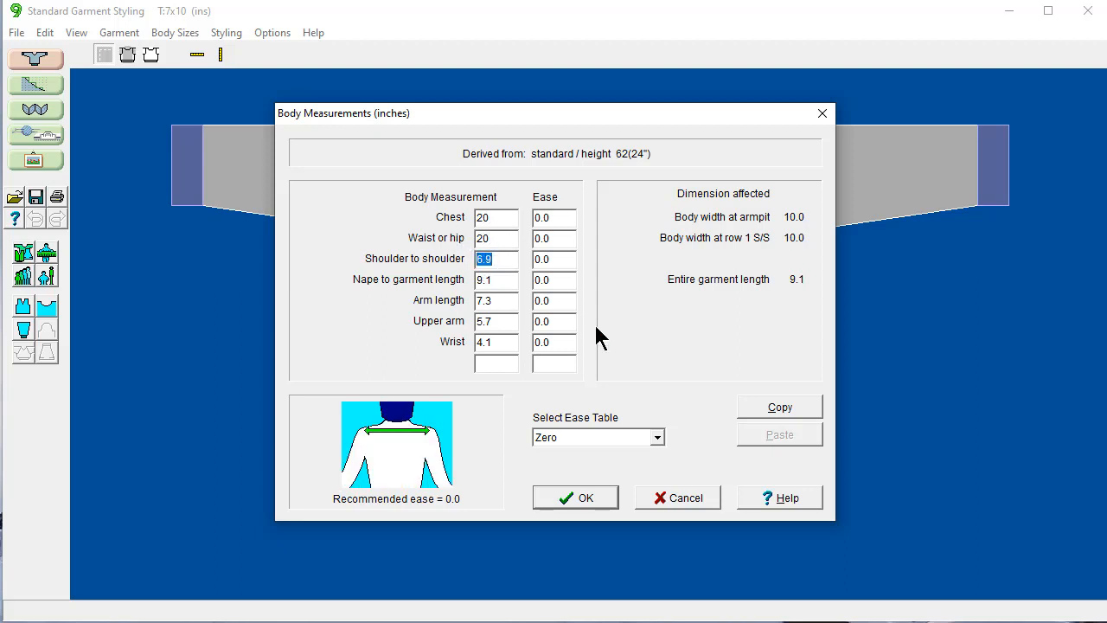
{"action": "type", "text": "10"}
Set nape to garment length to 10.5, arm length 8.5, upper arm 9 and wrist 6 inches, and close the sleeve preview
{"action": "left_click_drag", "start_coordinate": [506, 280], "coordinate": [467, 279]}
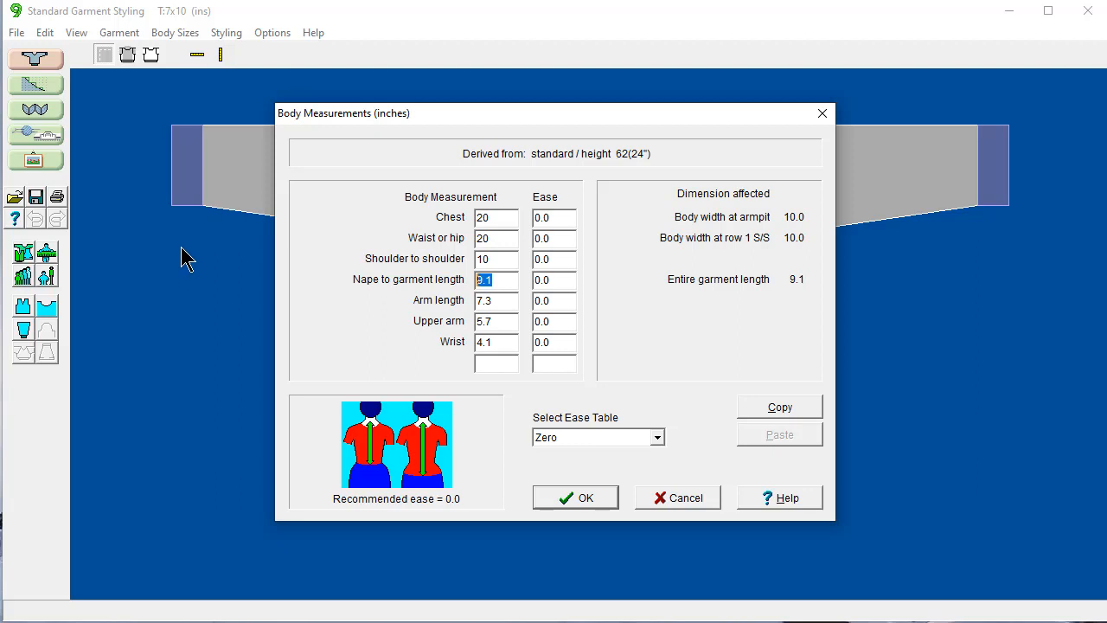
{"action": "type", "text": "10.5"}
{"action": "key", "text": "Tab"}
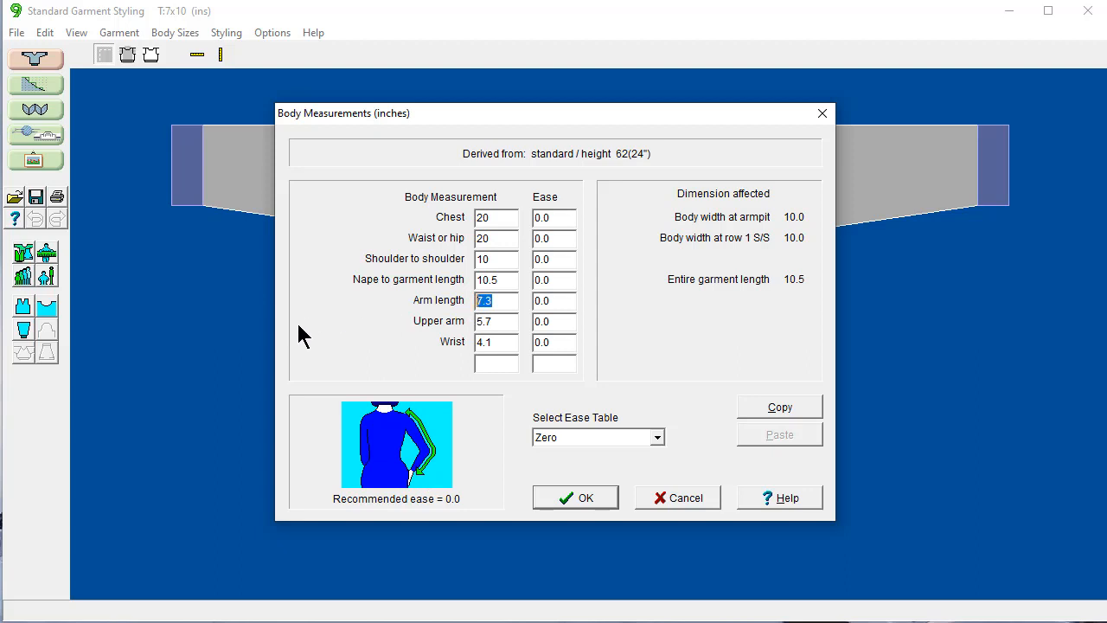
{"action": "type", "text": "8.5"}
{"action": "left_click_drag", "start_coordinate": [499, 323], "coordinate": [470, 324]}
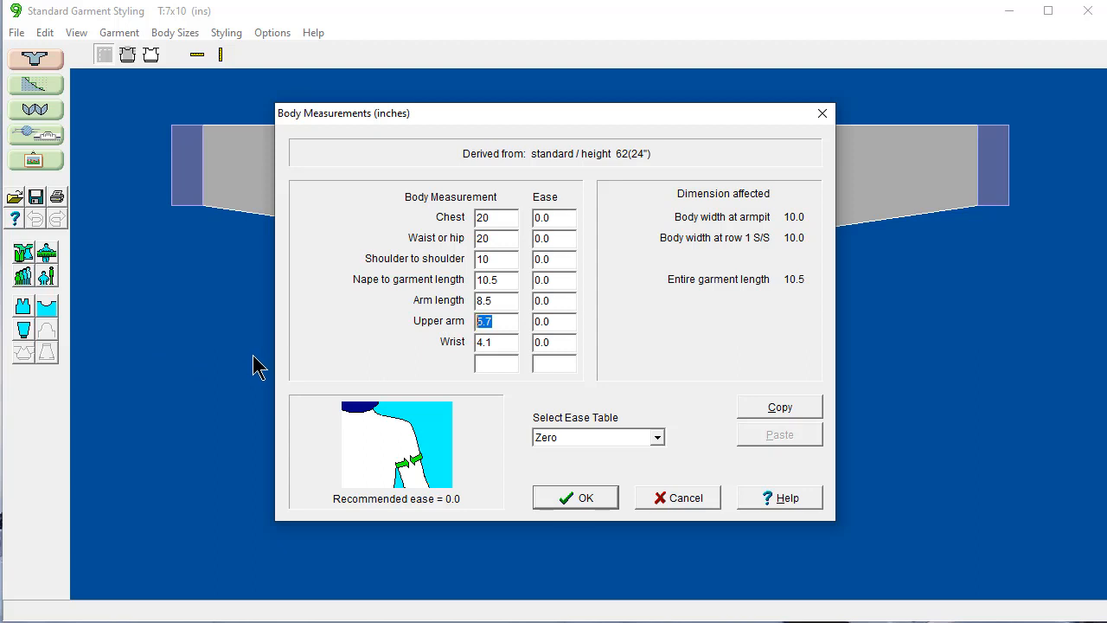
{"action": "type", "text": "9"}
{"action": "key", "text": "Tab"}
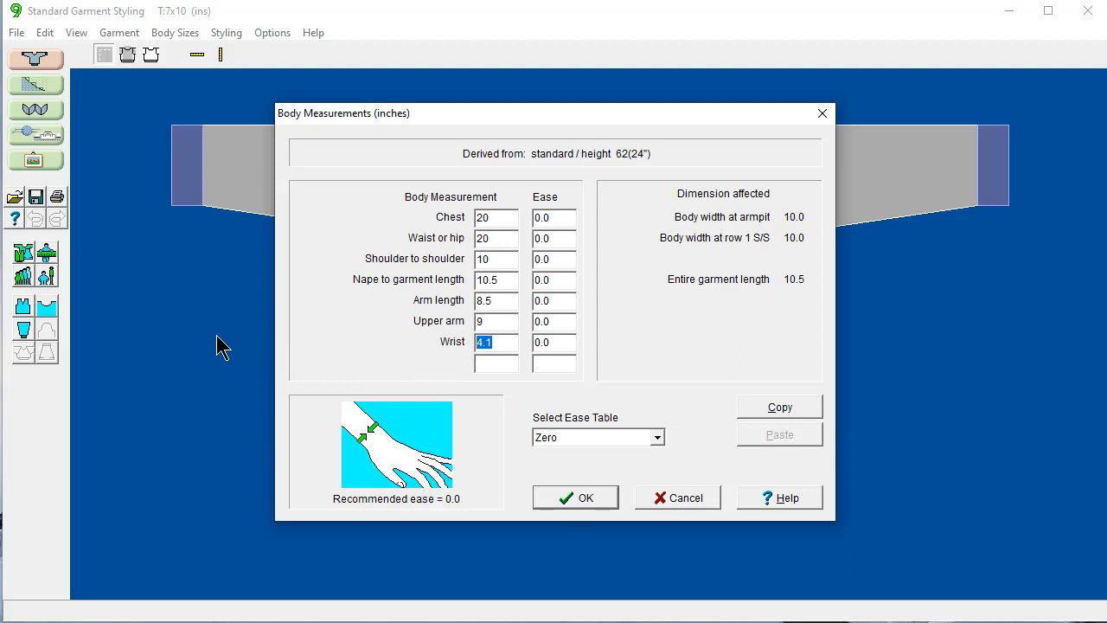
{"action": "type", "text": "6"}
{"action": "left_click", "coordinate": [574, 496]}
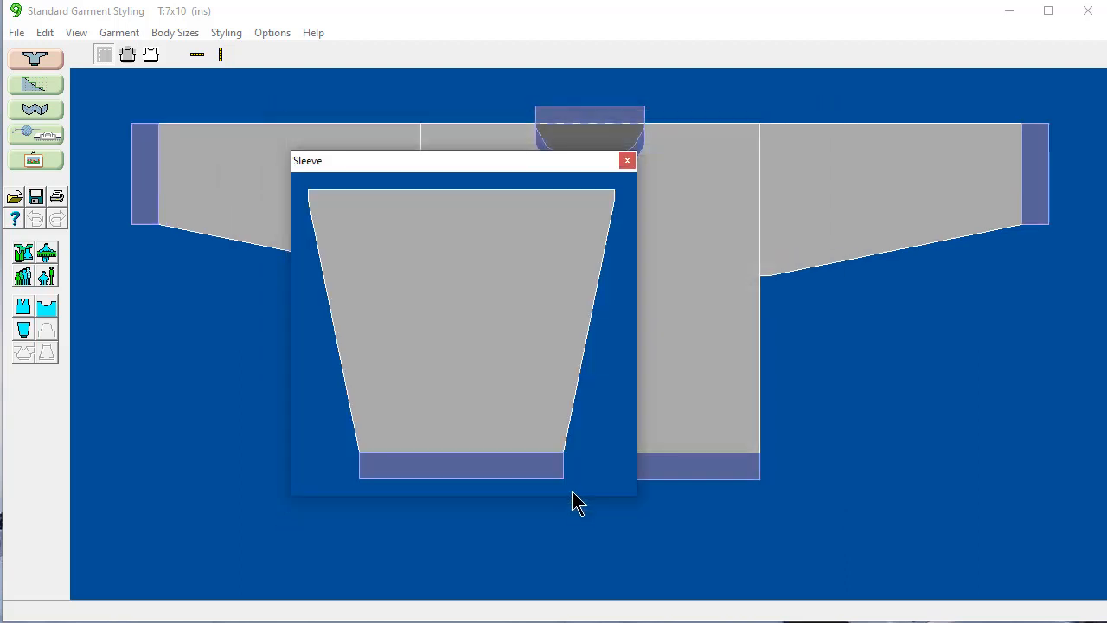
{"action": "left_click", "coordinate": [626, 161]}
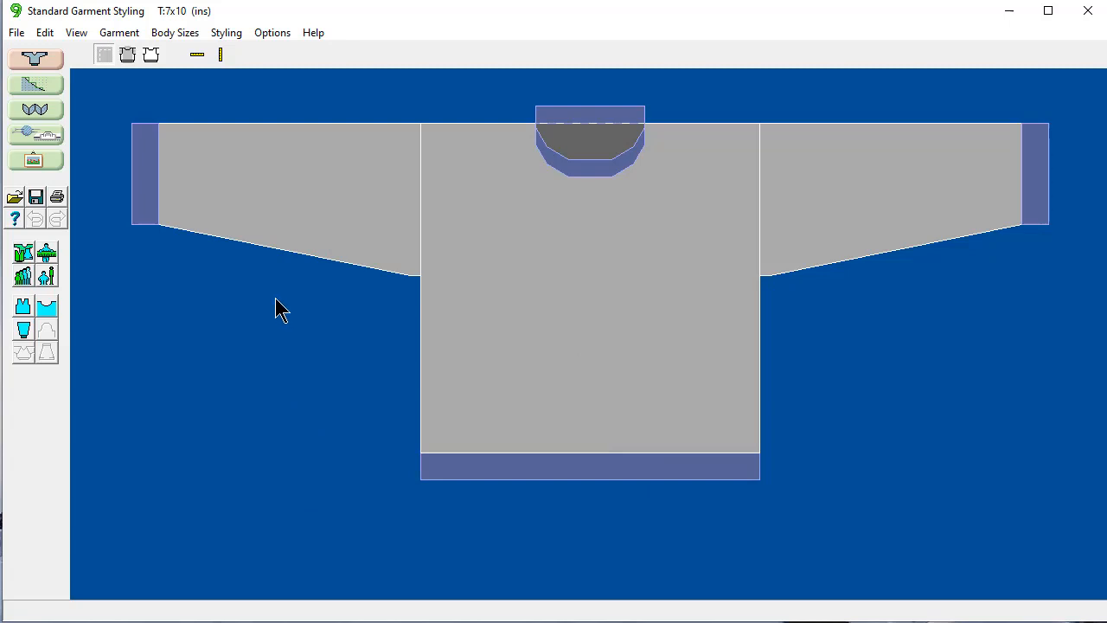
Preview the body with a rib of 0, and set the final body rib to 1 inch
{"action": "left_click", "coordinate": [23, 309]}
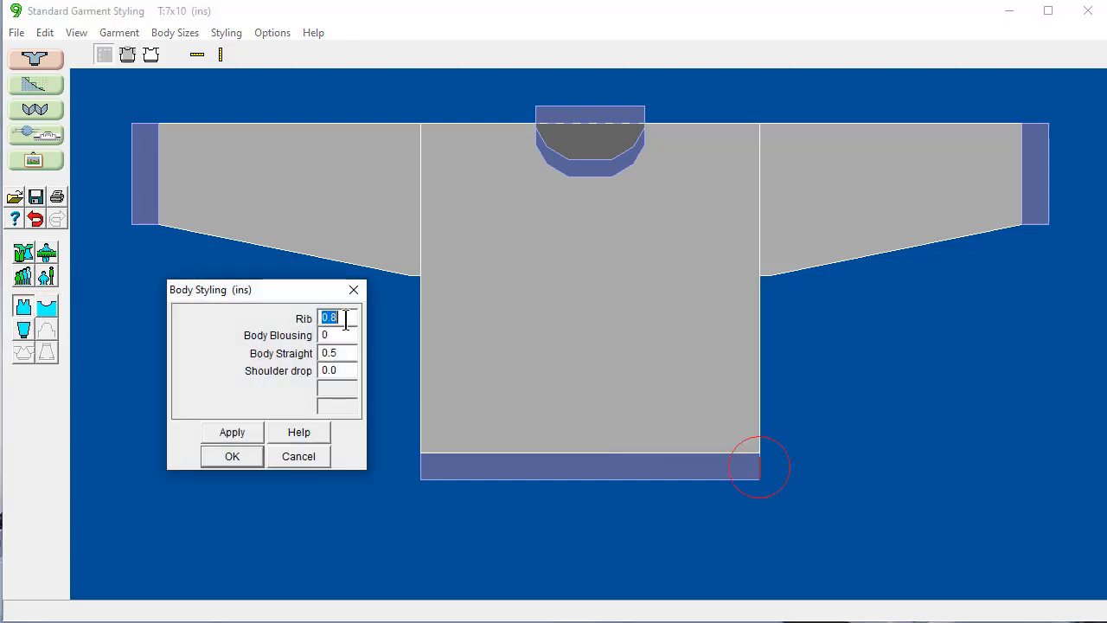
{"action": "type", "text": "0"}
{"action": "left_click", "coordinate": [232, 433]}
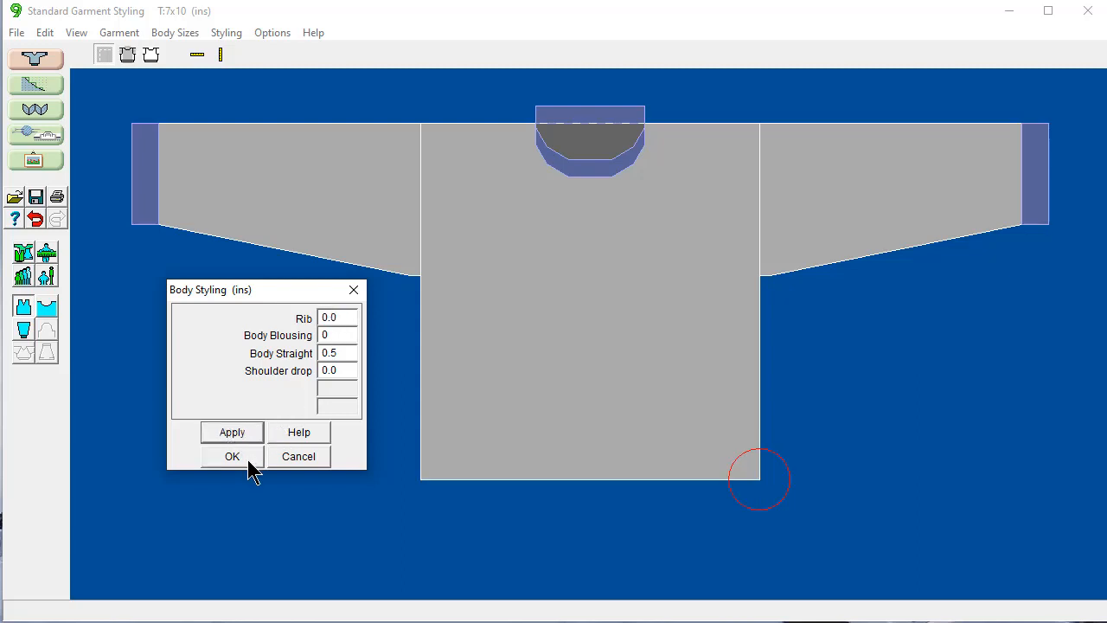
{"action": "double_click", "coordinate": [342, 318]}
{"action": "type", "text": "1"}
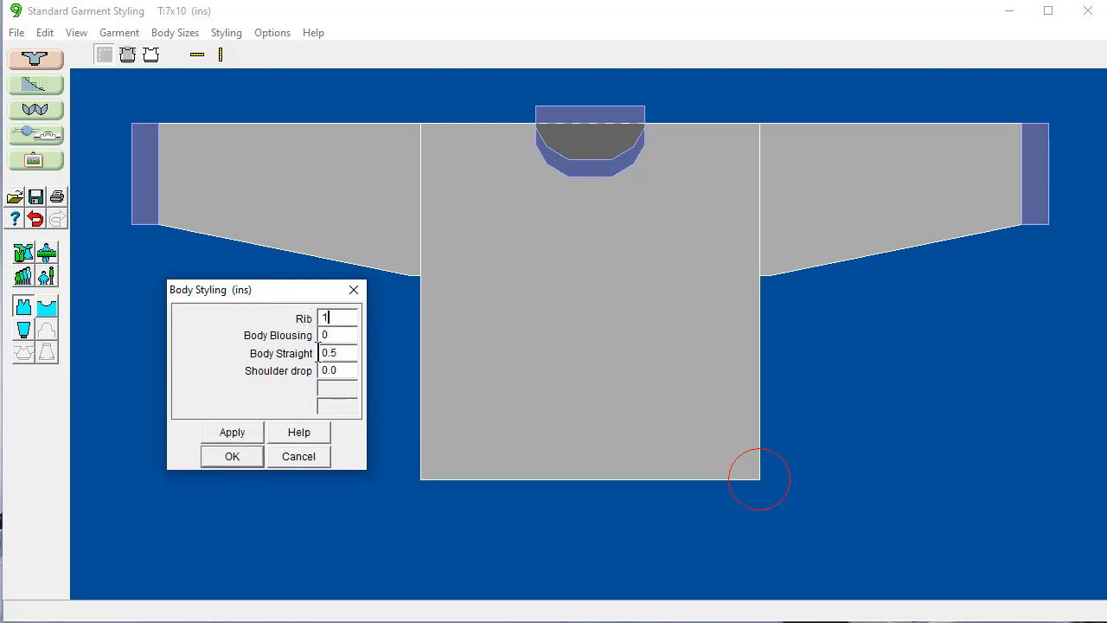
{"action": "left_click", "coordinate": [242, 440]}
{"action": "left_click", "coordinate": [232, 456]}
Set the sleeve cuff to 1.0 inch in the sleeve styling
{"action": "left_click", "coordinate": [23, 329]}
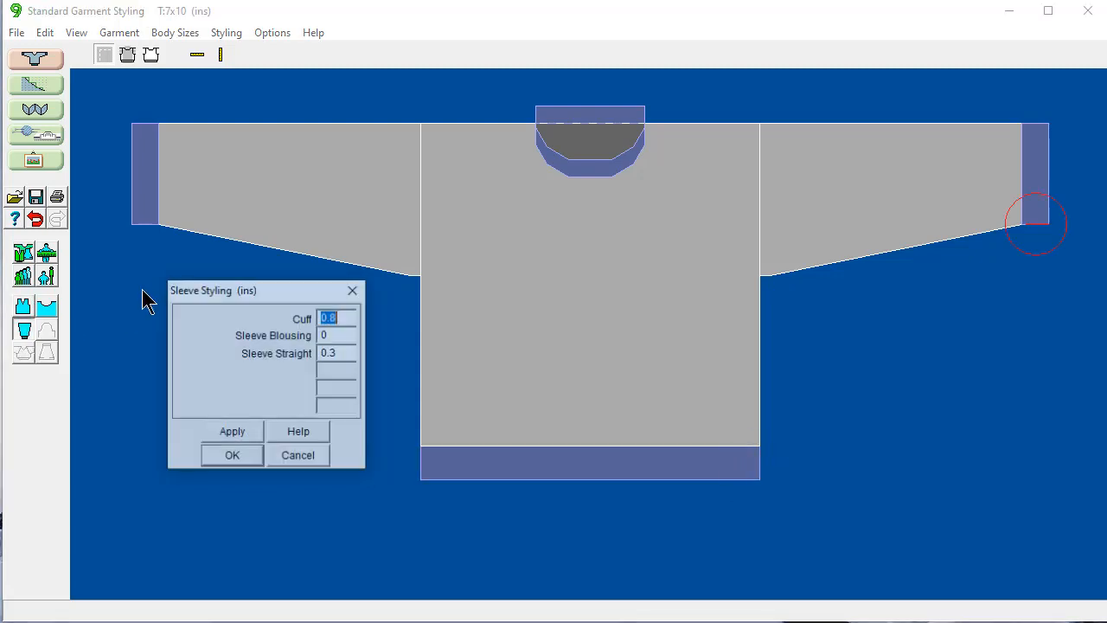
{"action": "type", "text": "1"}
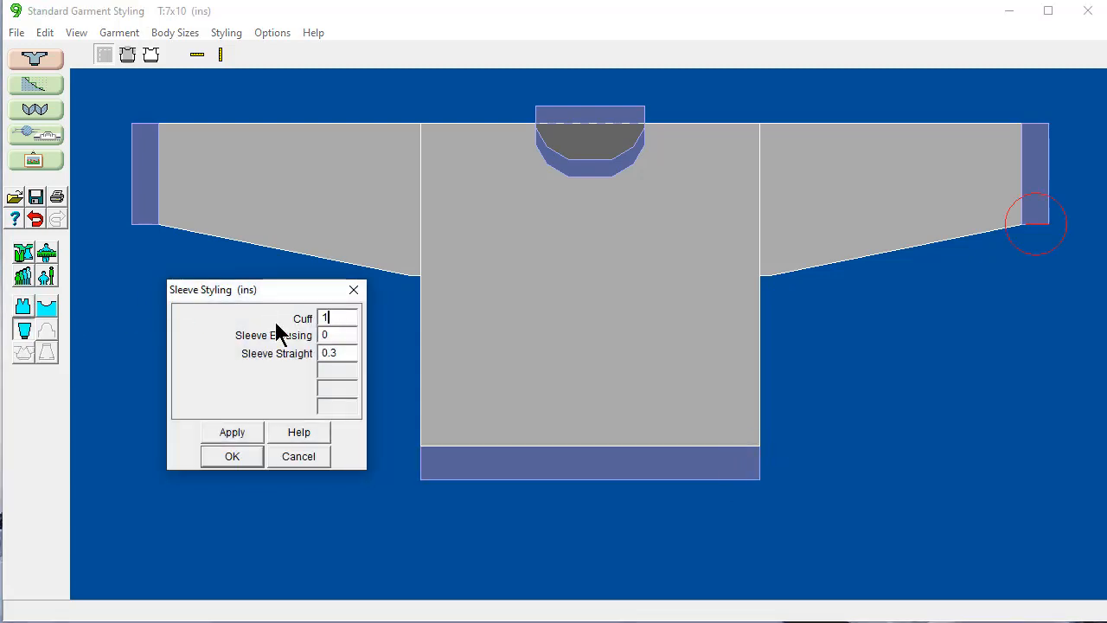
{"action": "type", "text": ".0"}
{"action": "left_click", "coordinate": [231, 456]}
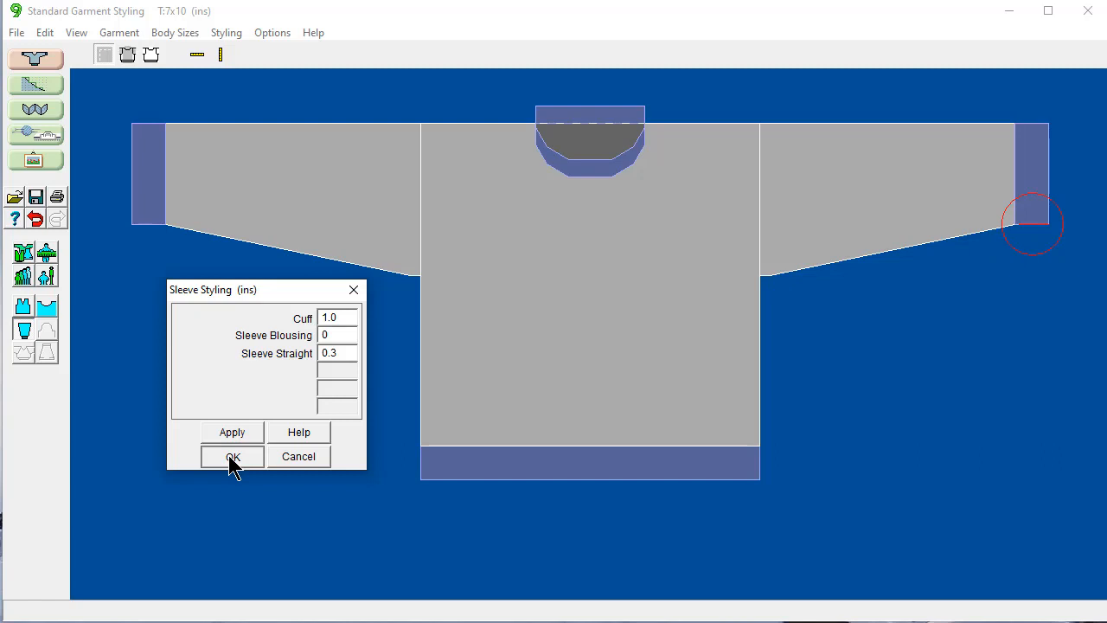
Style the neck with a 0.8 inch neckband, a neck width of 5 inches and a neck depth of 2 inches
{"action": "left_click", "coordinate": [47, 310]}
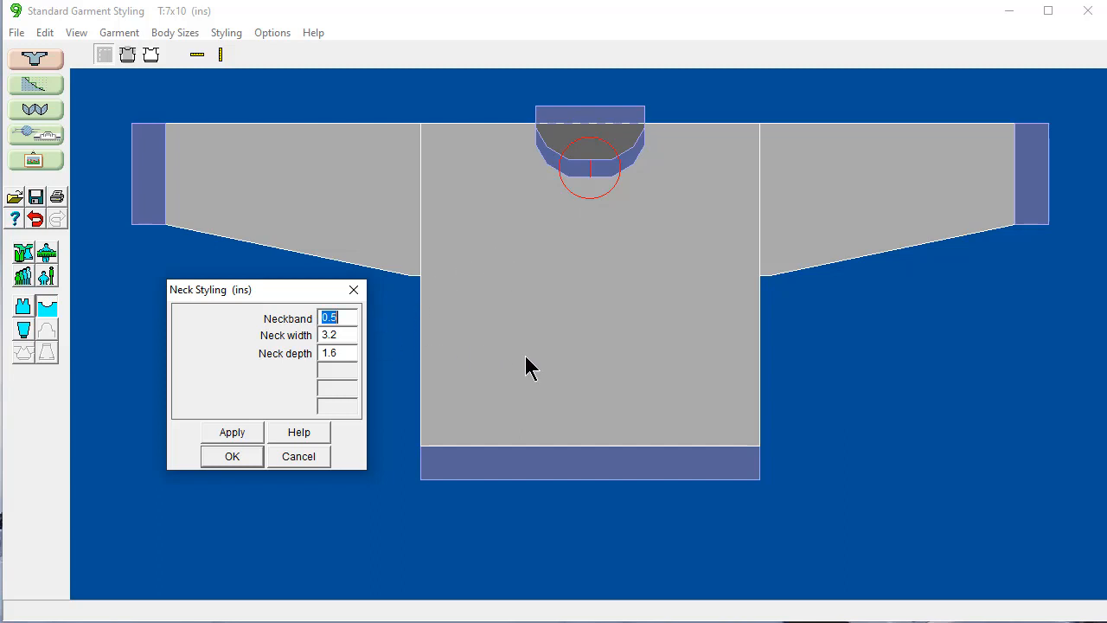
{"action": "type", "text": "0.8"}
{"action": "left_click_drag", "start_coordinate": [346, 334], "coordinate": [321, 346]}
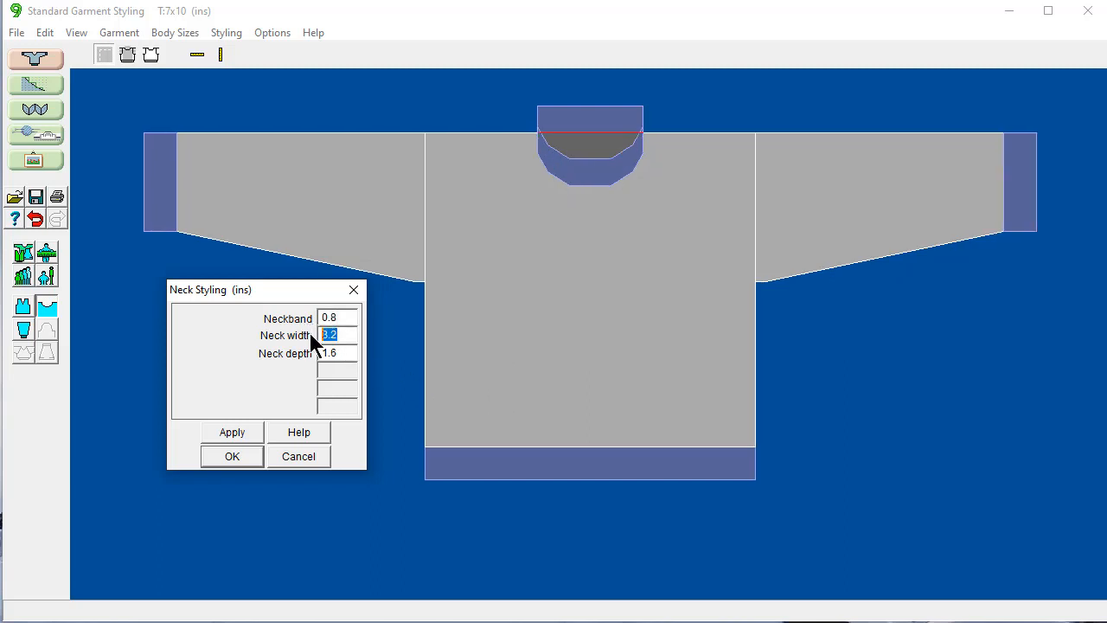
{"action": "type", "text": "5"}
{"action": "left_click", "coordinate": [340, 353]}
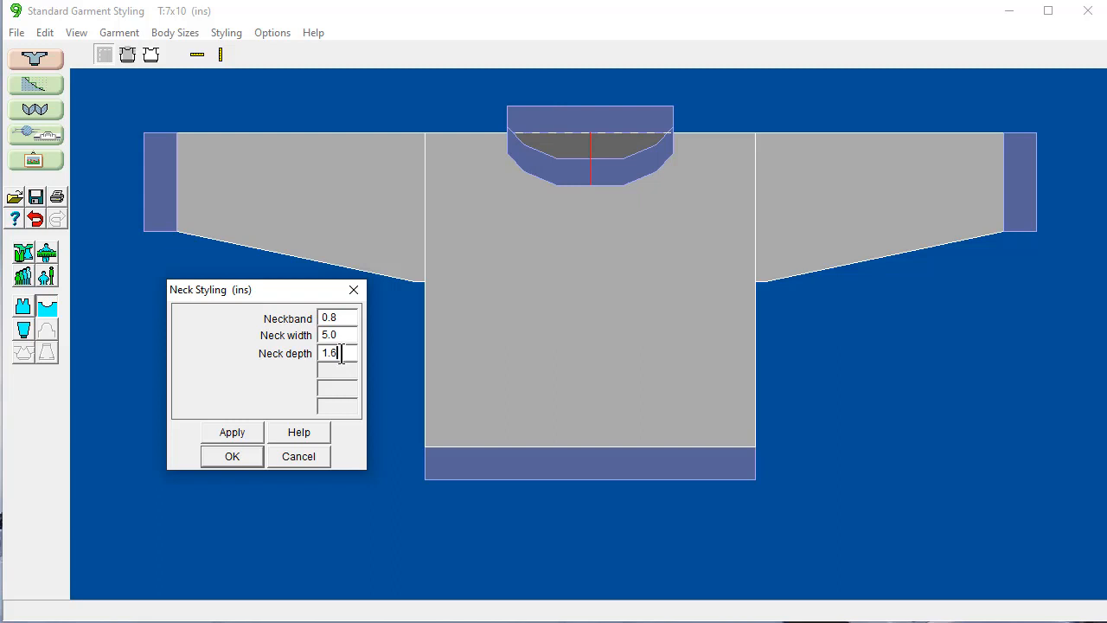
{"action": "left_click_drag", "start_coordinate": [341, 354], "coordinate": [312, 353]}
{"action": "type", "text": "2."}
{"action": "key", "text": "Return"}
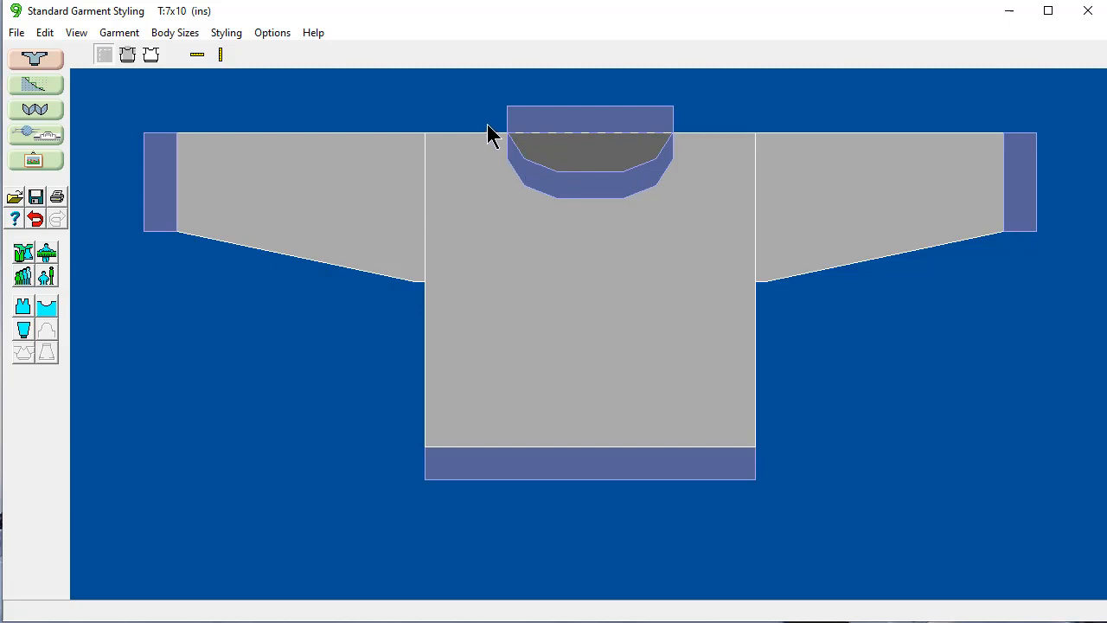
Save the garment shape as "newborn sweater for gifts" in the Sweaters for the family folder
{"action": "left_click", "coordinate": [17, 32]}
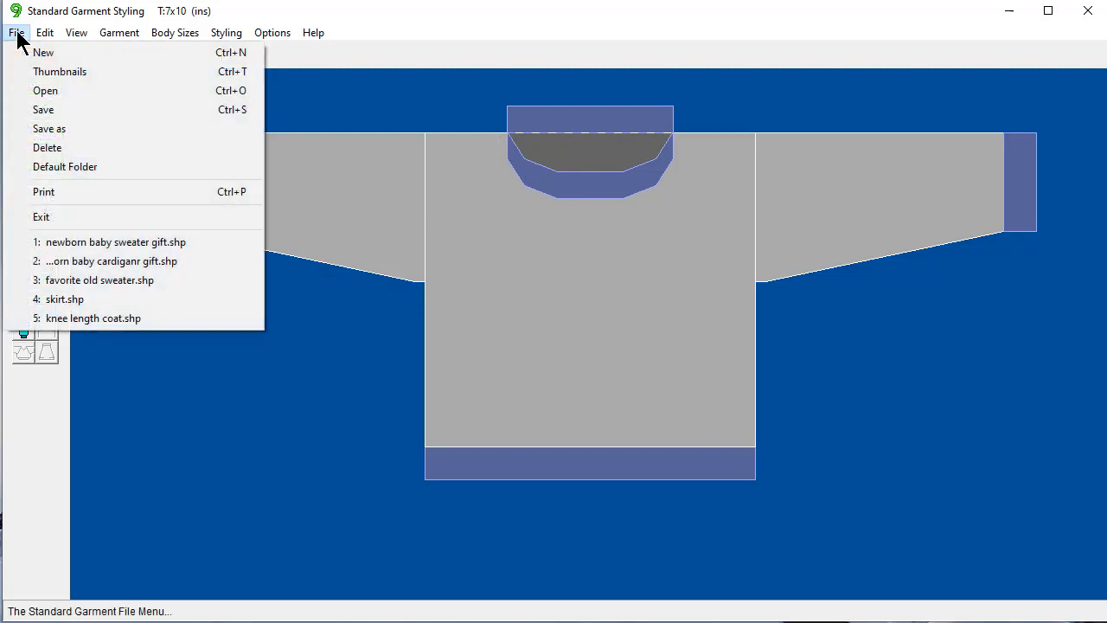
{"action": "left_click", "coordinate": [19, 112]}
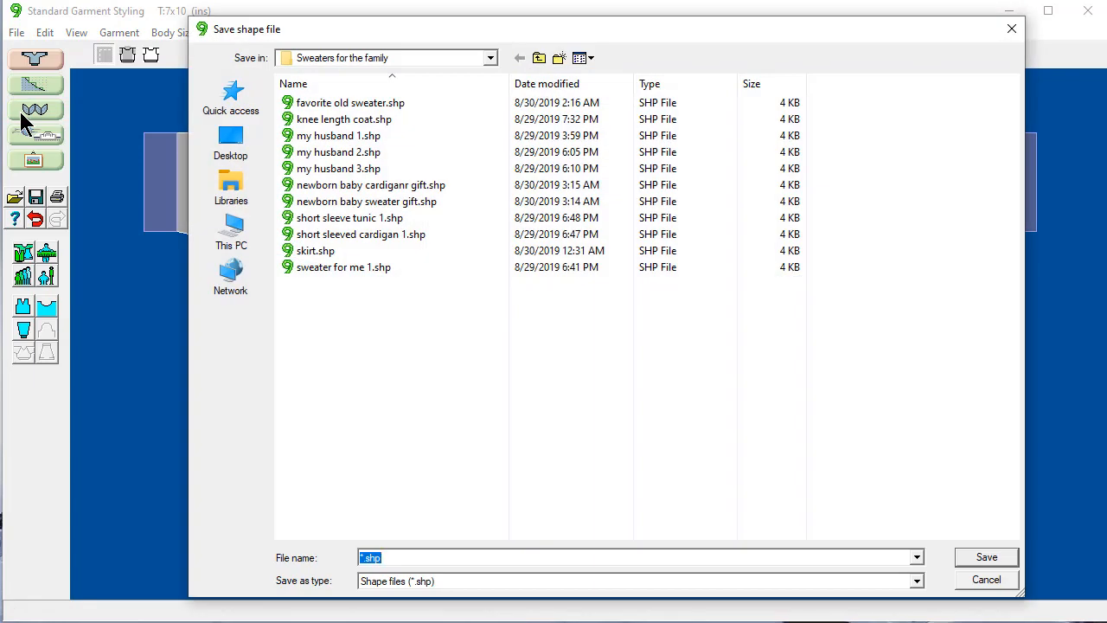
{"action": "type", "text": "newborn"}
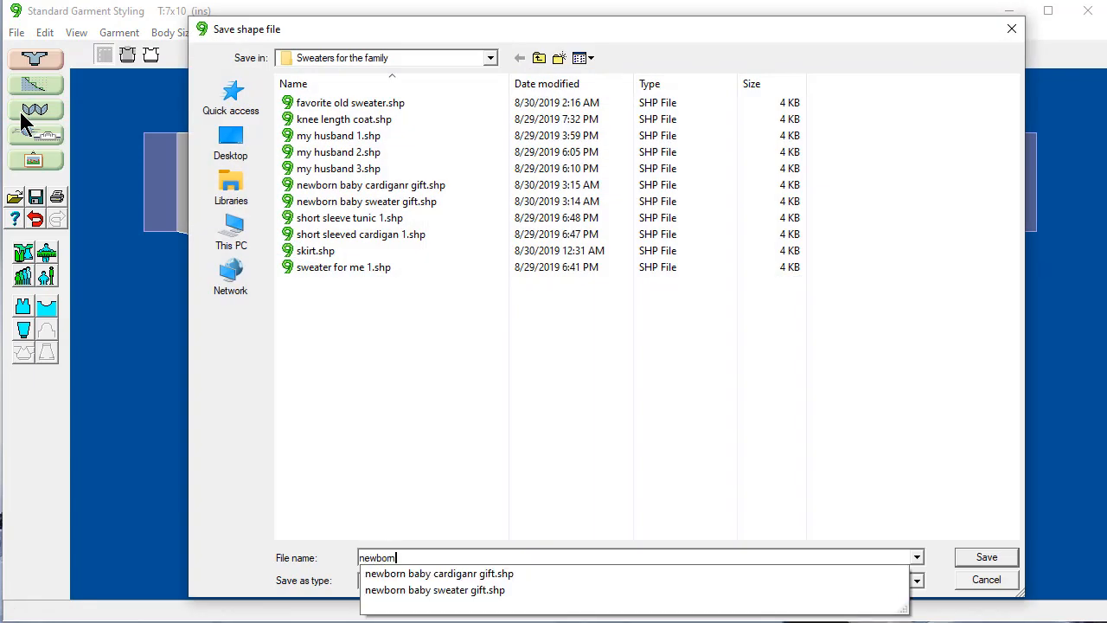
{"action": "type", "text": " swa"}
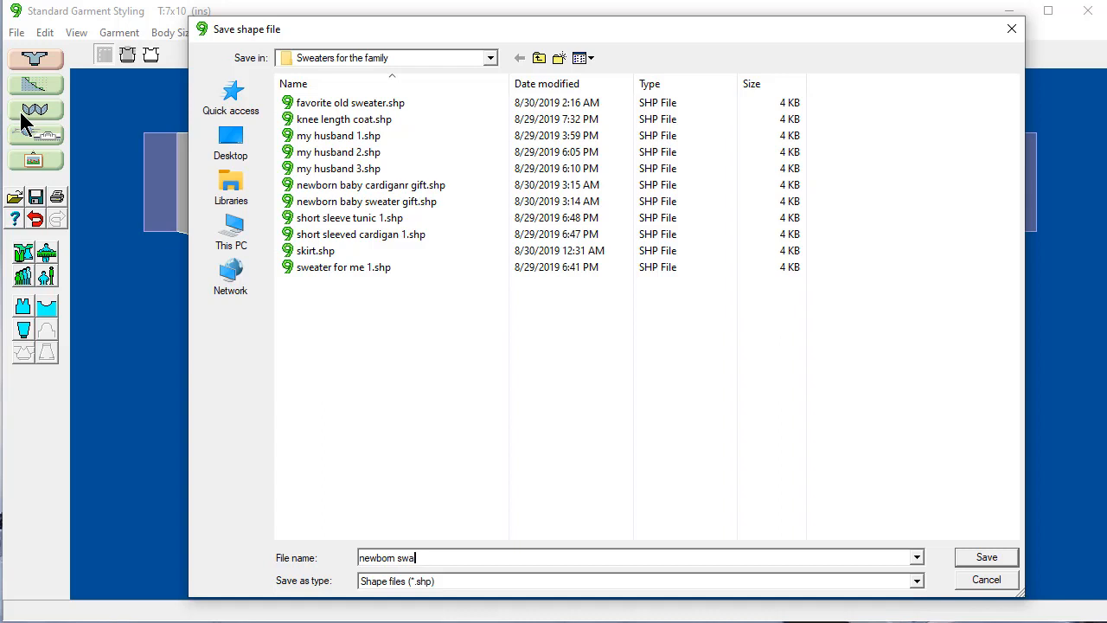
{"action": "type", "text": "eater for gifts"}
{"action": "key", "text": "Return"}
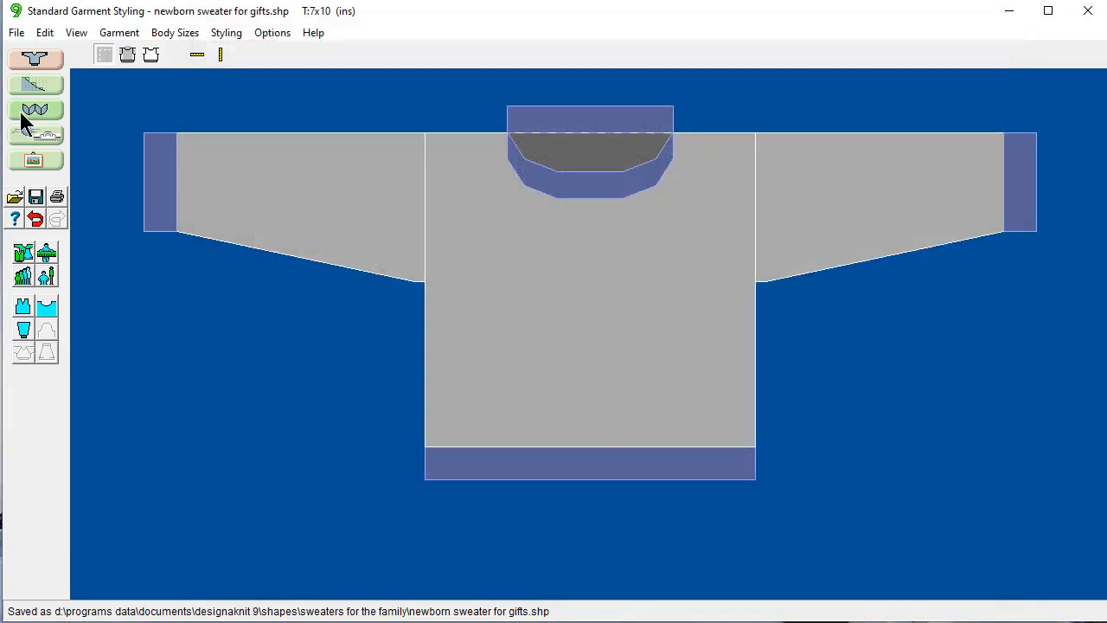